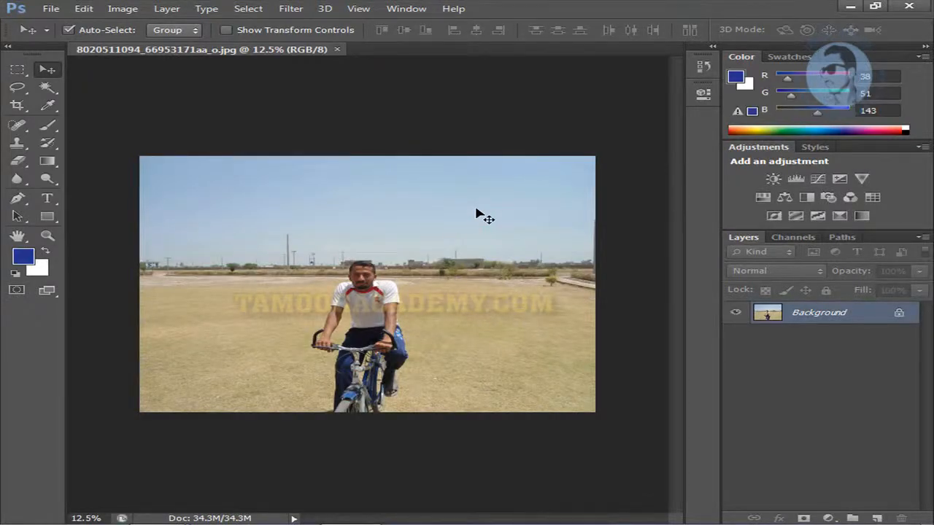
- Draw a blue rectangle shape about 1028 by 1856 px covering the cyclist
{"action": "key", "text": "z"}
{"action": "left_click", "coordinate": [380, 330]}
{"action": "left_click", "coordinate": [369, 327]}
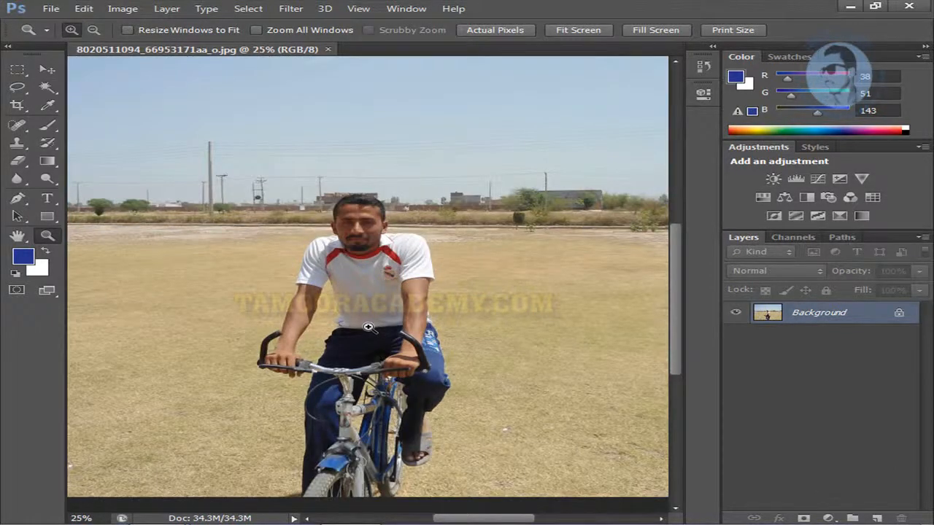
{"action": "left_click", "coordinate": [51, 216]}
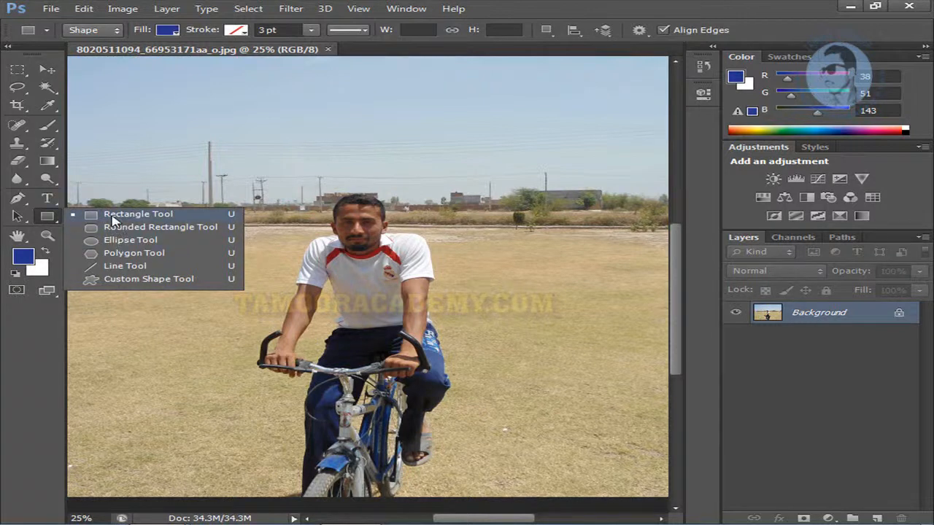
{"action": "left_click", "coordinate": [113, 219]}
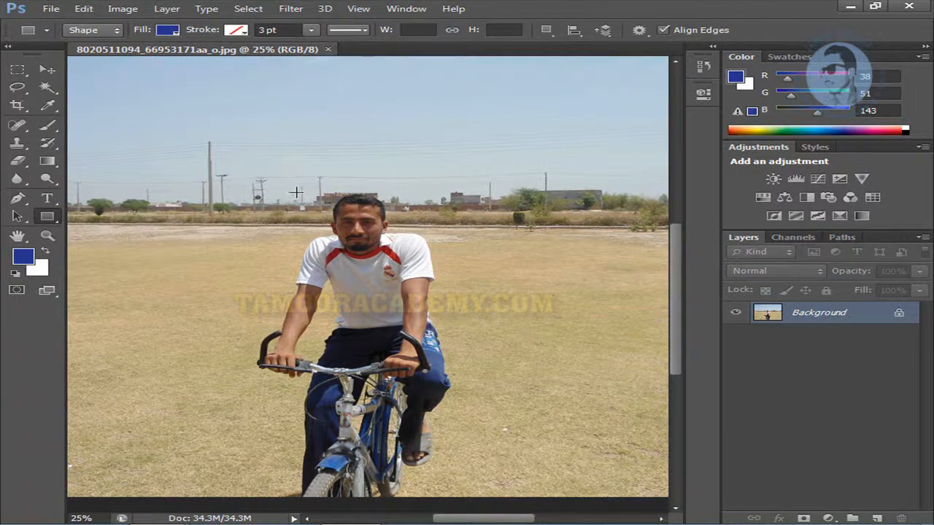
{"action": "left_click_drag", "start_coordinate": [222, 175], "coordinate": [458, 493]}
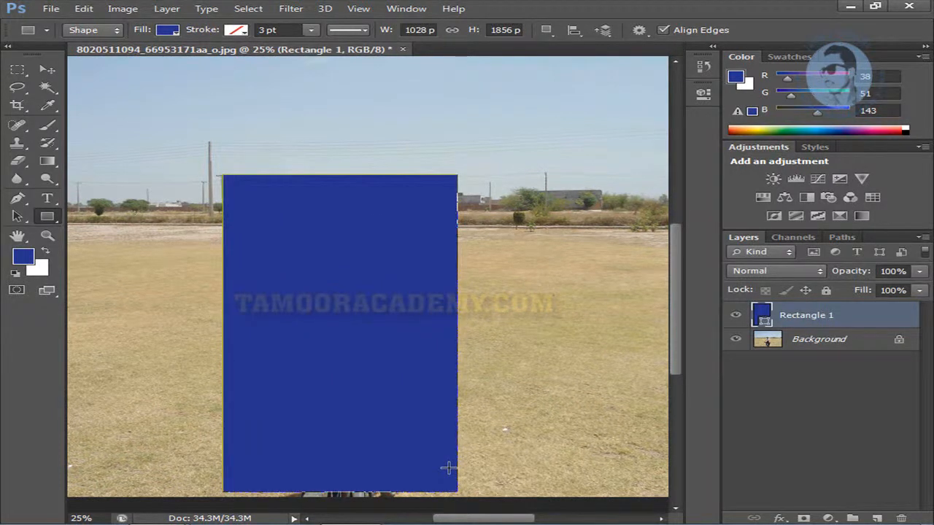
- Rotate the blue rectangle clockwise by about 2.5° with Free Transform
{"action": "key", "text": "ctrl+t"}
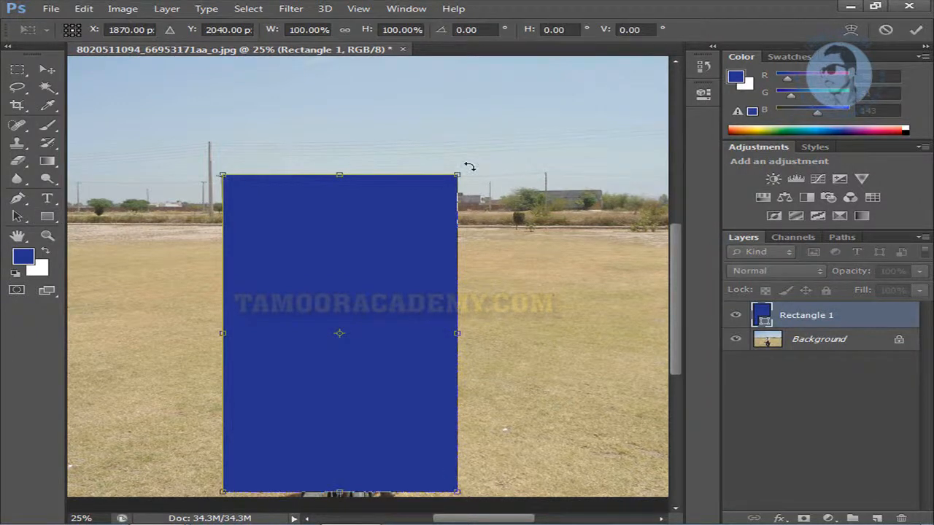
{"action": "key", "text": "Return"}
{"action": "left_click", "coordinate": [83, 8]}
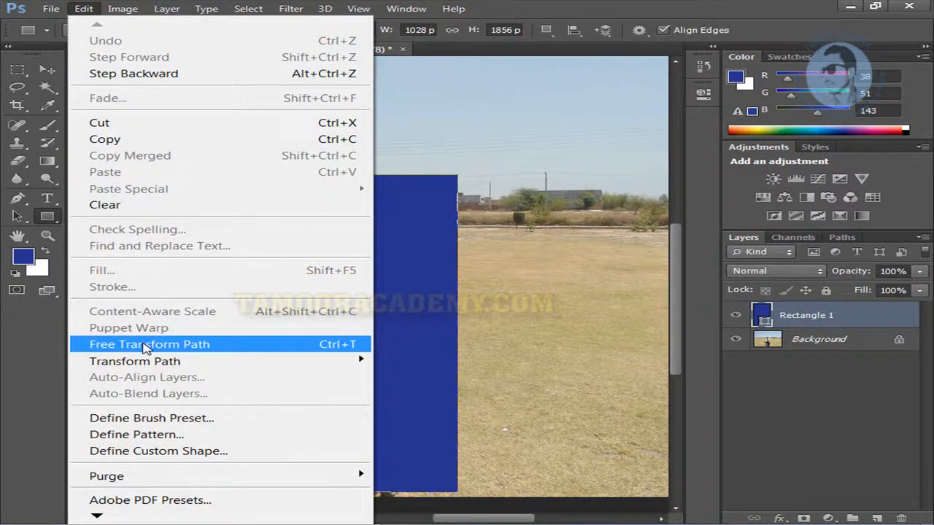
{"action": "left_click", "coordinate": [146, 348]}
{"action": "left_click_drag", "start_coordinate": [472, 165], "coordinate": [477, 177]}
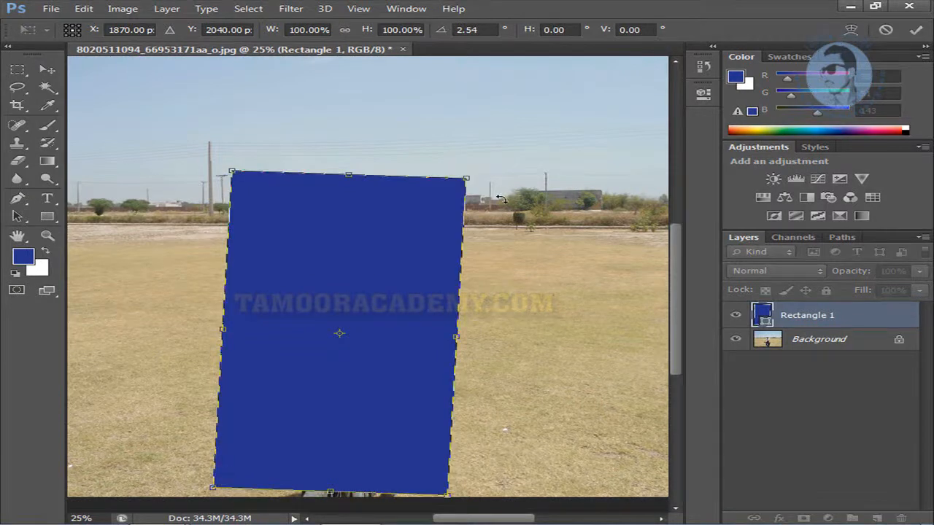
{"action": "key", "text": "Return"}
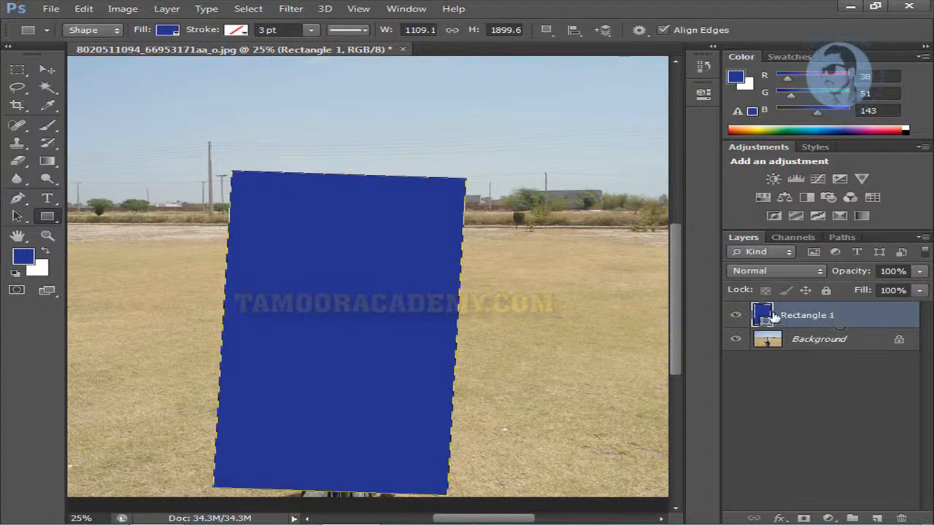
- Give the rectangle layer a black outside Stroke effect with a size of 32 px
{"action": "double_click", "coordinate": [849, 315]}
{"action": "left_click_drag", "start_coordinate": [590, 158], "coordinate": [578, 97]}
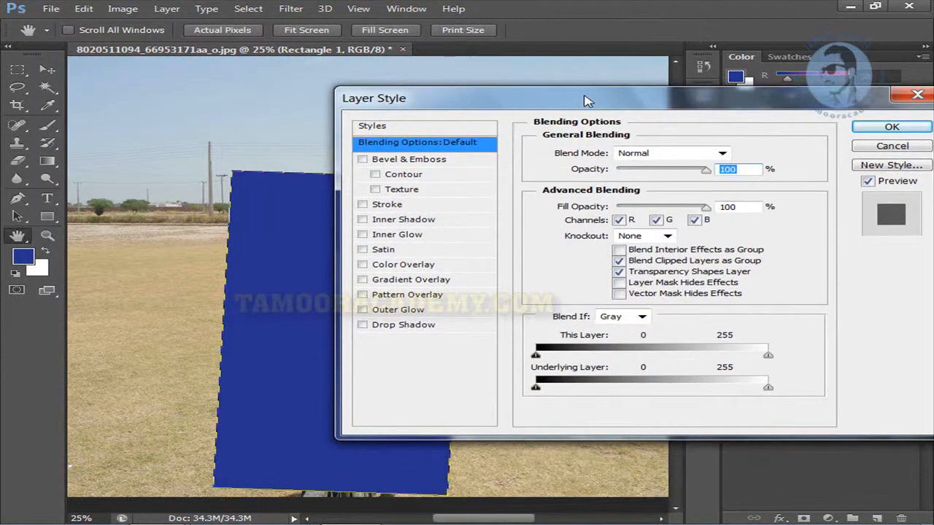
{"action": "left_click_drag", "start_coordinate": [756, 106], "coordinate": [724, 100]}
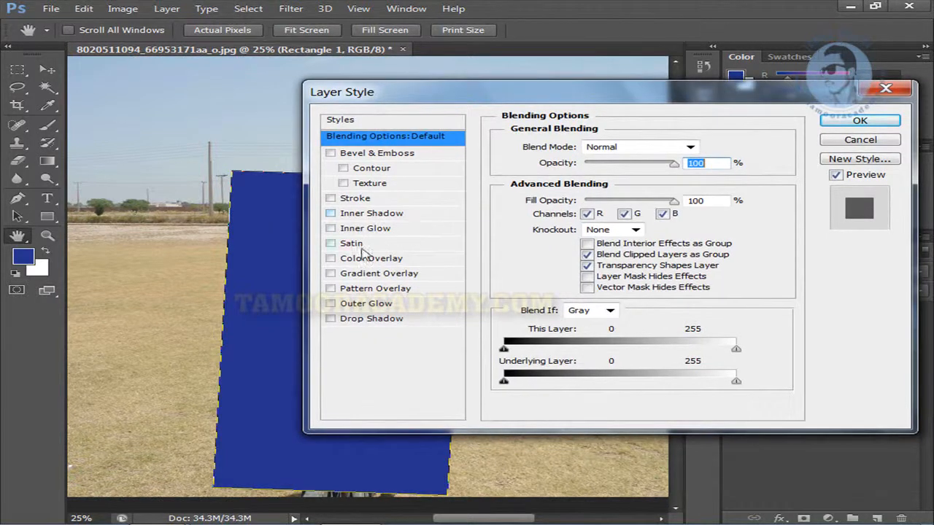
{"action": "left_click", "coordinate": [356, 200]}
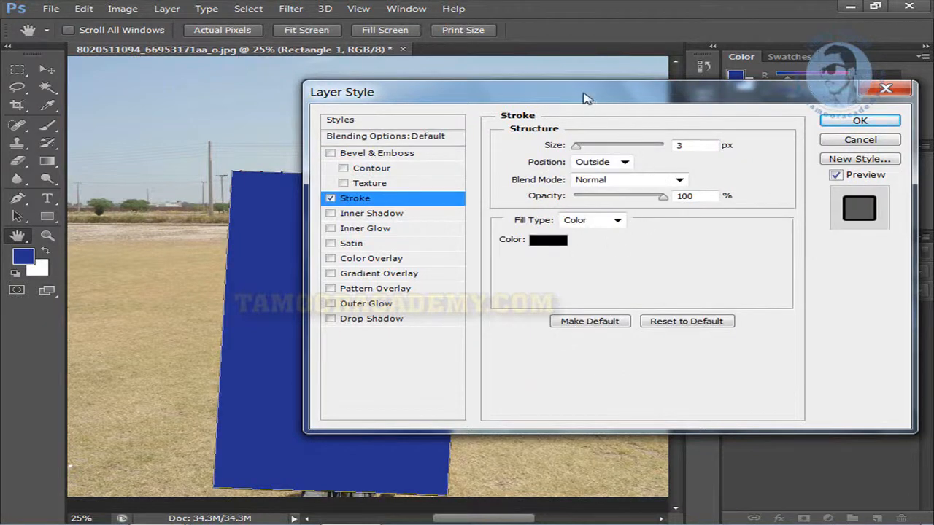
{"action": "left_click_drag", "start_coordinate": [590, 100], "coordinate": [741, 109]}
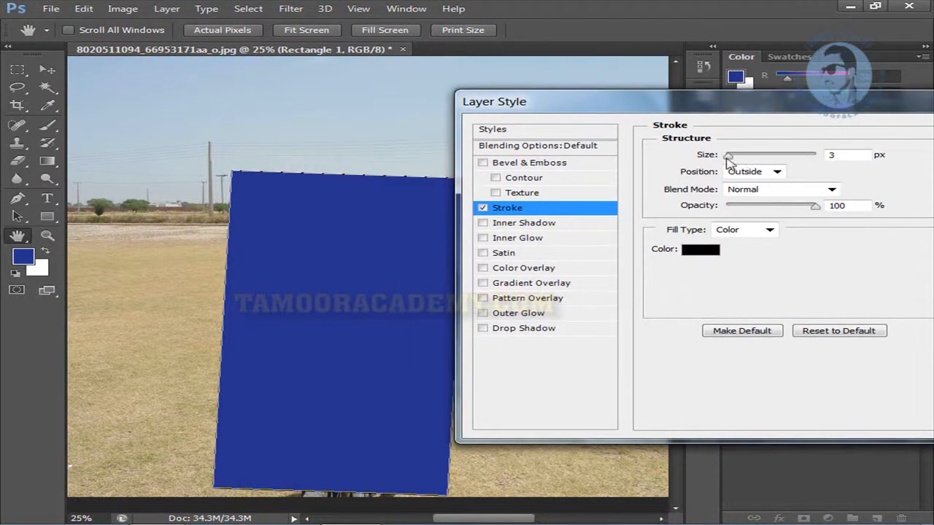
{"action": "left_click_drag", "start_coordinate": [802, 113], "coordinate": [661, 119]}
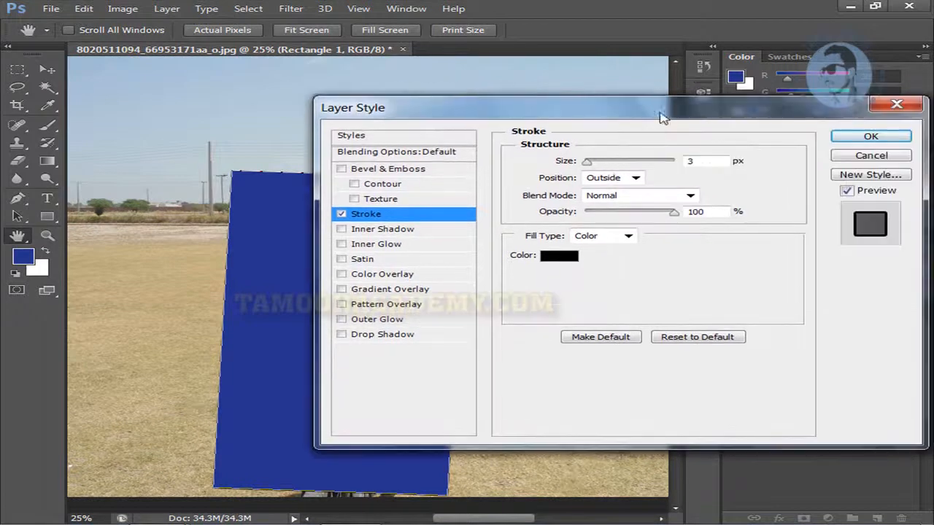
{"action": "left_click_drag", "start_coordinate": [588, 164], "coordinate": [607, 167]}
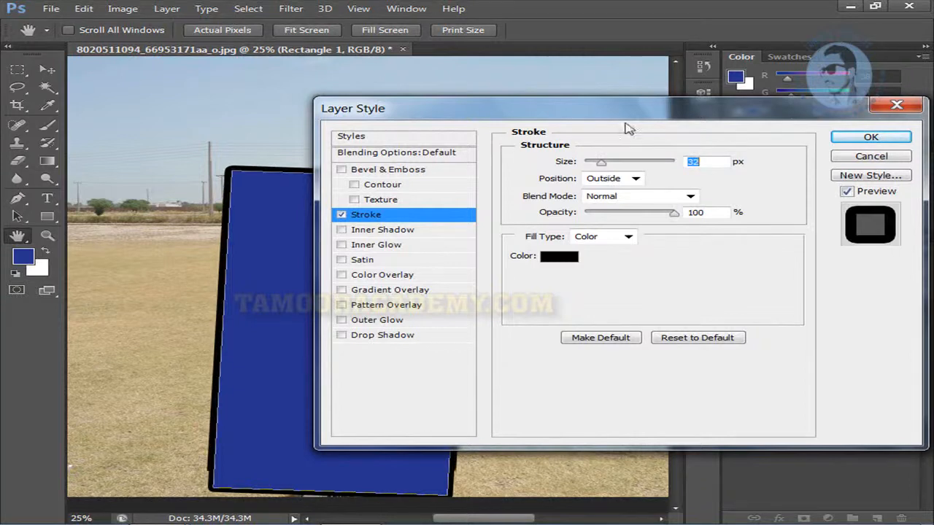
{"action": "left_click_drag", "start_coordinate": [637, 115], "coordinate": [645, 108]}
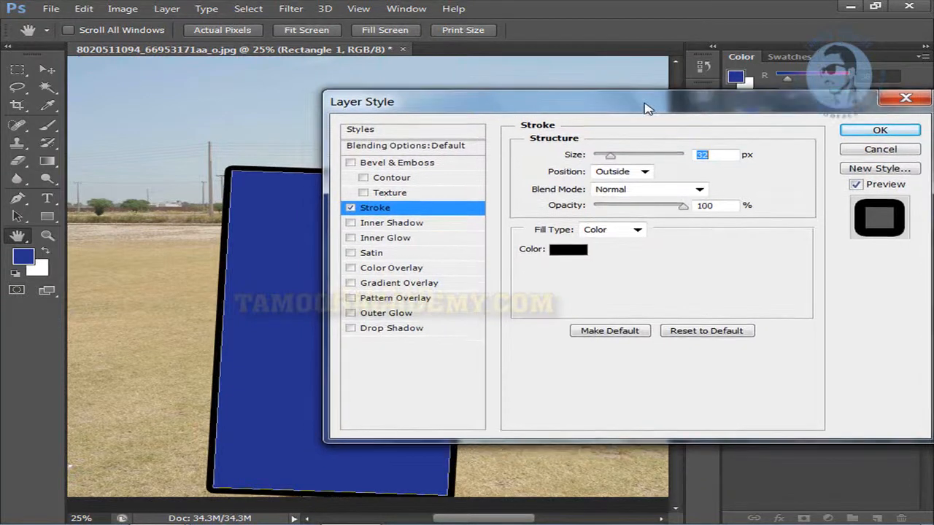
- Add a Drop Shadow with increased distance to the rectangle layer and apply the layer style
{"action": "left_click", "coordinate": [391, 329]}
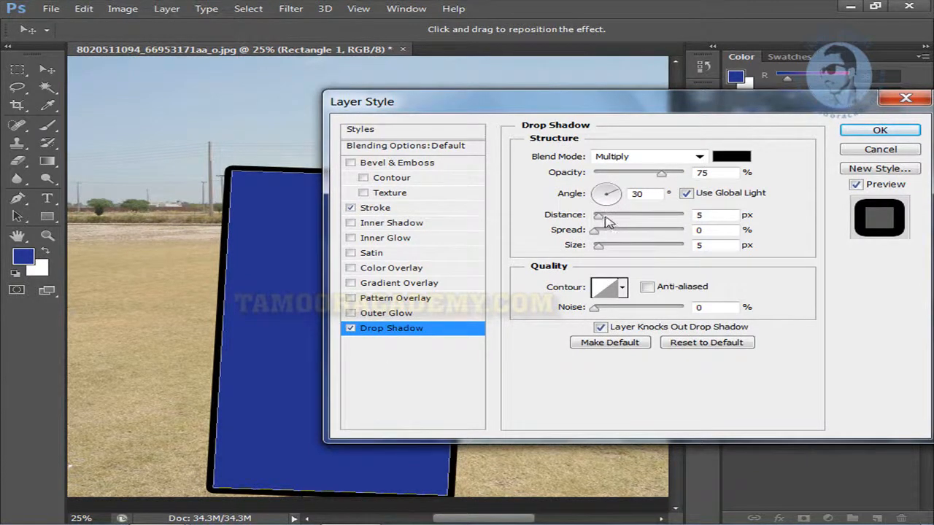
{"action": "left_click_drag", "start_coordinate": [603, 221], "coordinate": [619, 250]}
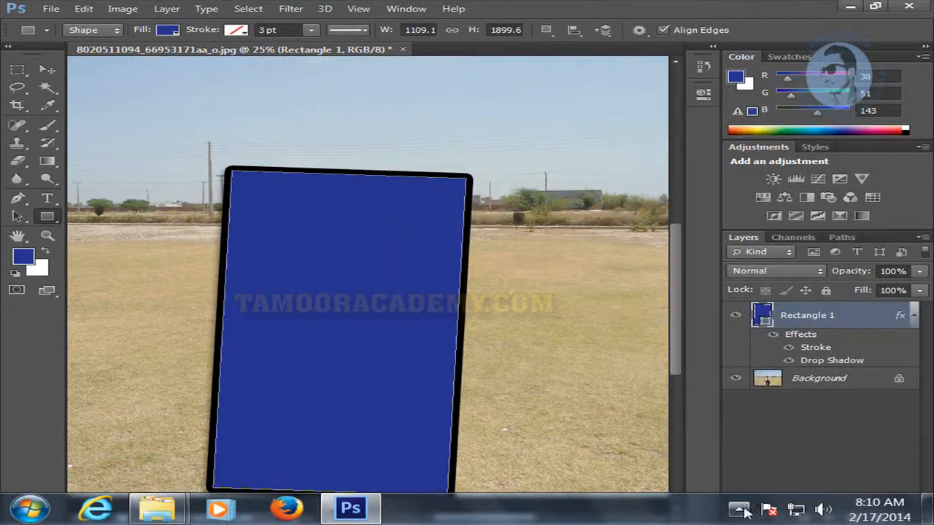
{"action": "left_click", "coordinate": [738, 509]}
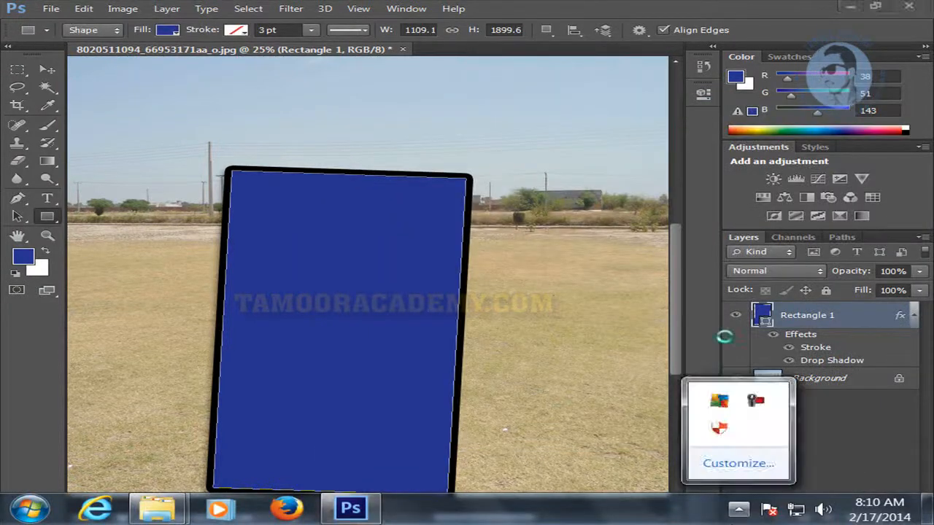
{"action": "left_click", "coordinate": [675, 332]}
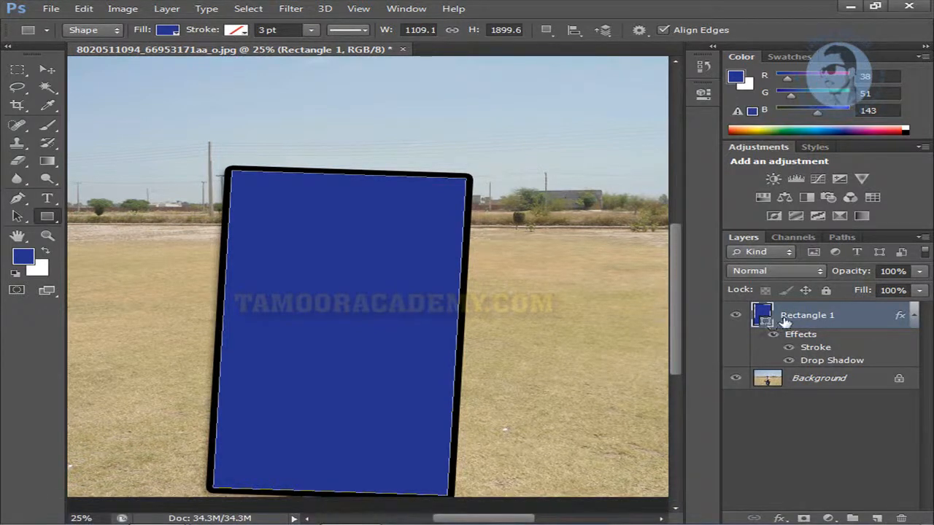
- Reduce the rectangle layer's fill to 0%, hide its path outline and switch to the Move tool
{"action": "left_click", "coordinate": [920, 291]}
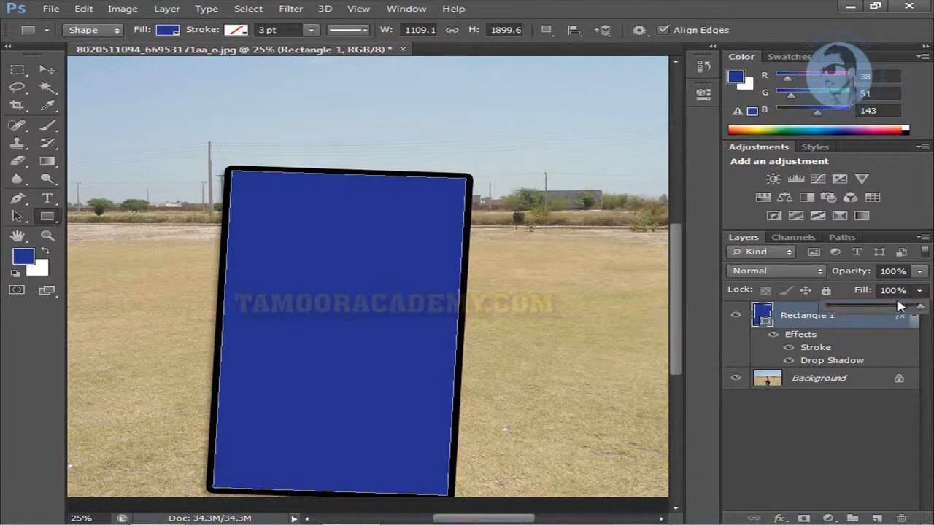
{"action": "left_click_drag", "start_coordinate": [911, 310], "coordinate": [827, 309]}
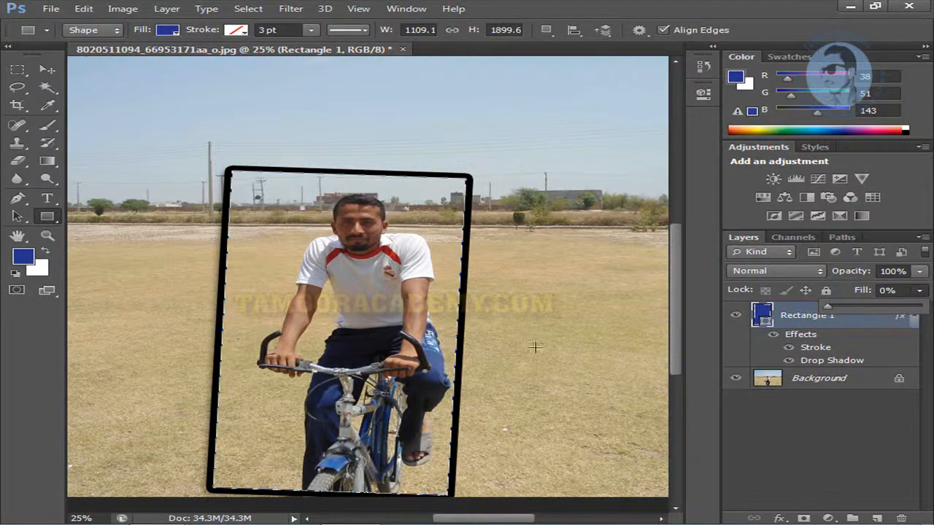
{"action": "left_click", "coordinate": [855, 295]}
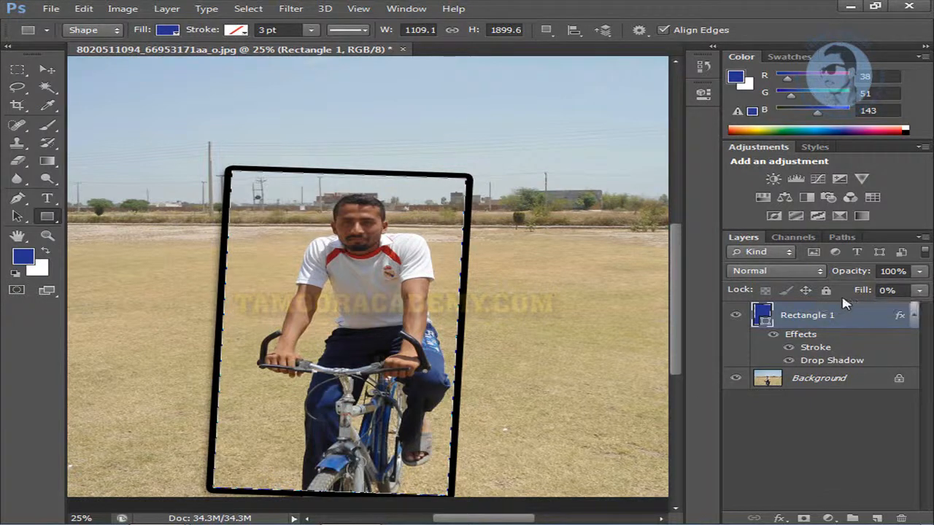
{"action": "left_click", "coordinate": [501, 332]}
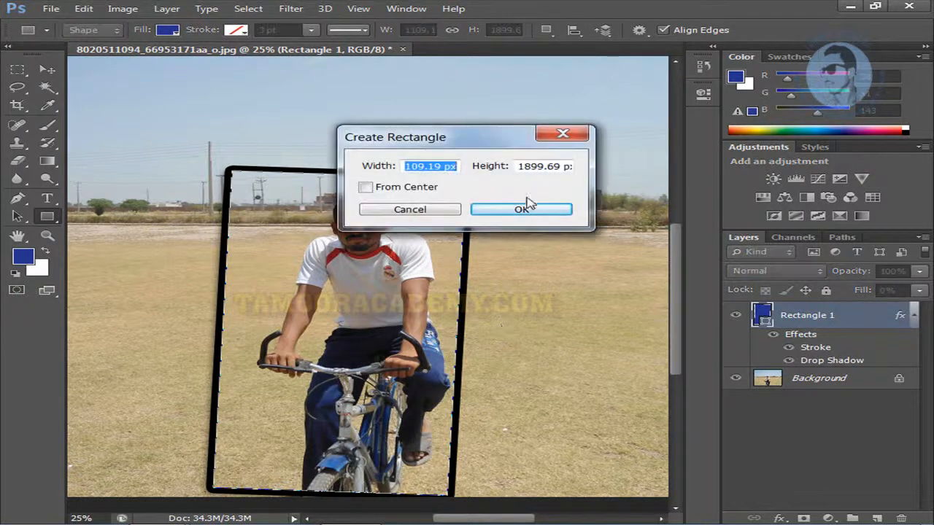
{"action": "key", "text": "Escape"}
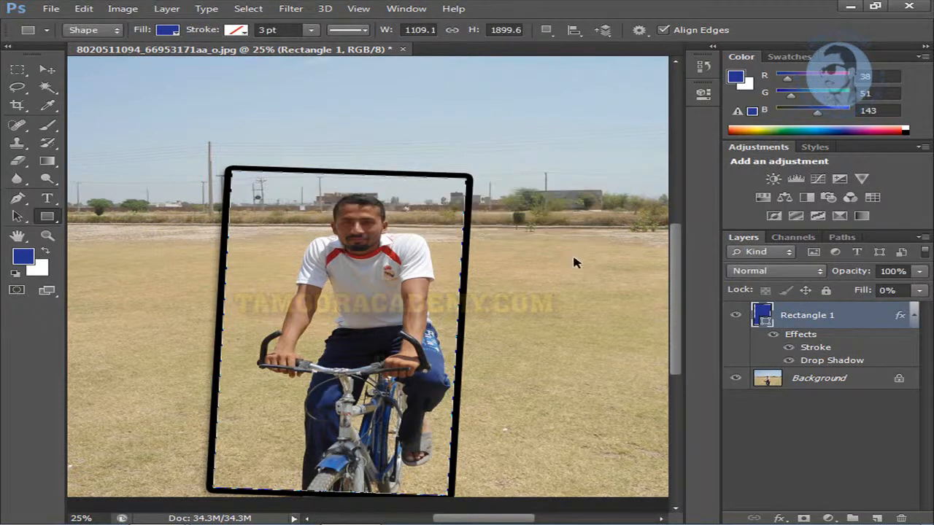
{"action": "key", "text": "Return"}
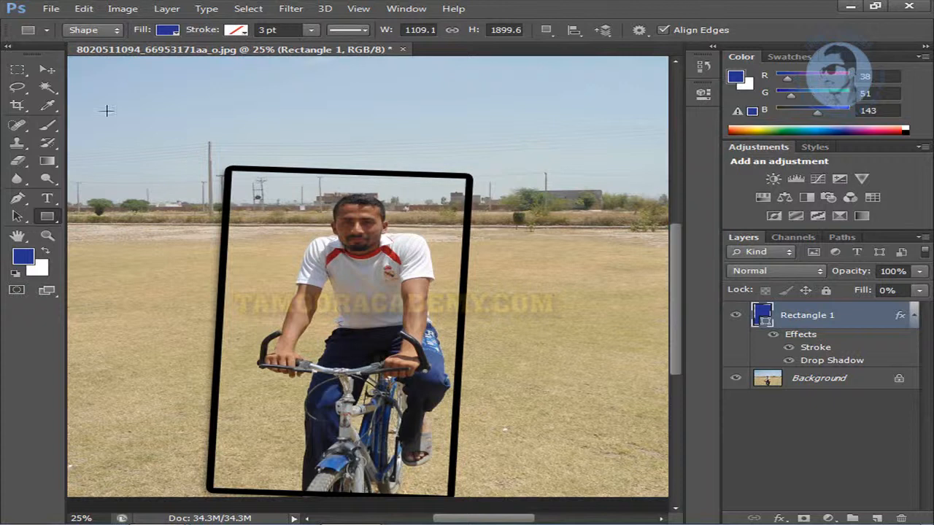
{"action": "left_click", "coordinate": [47, 69]}
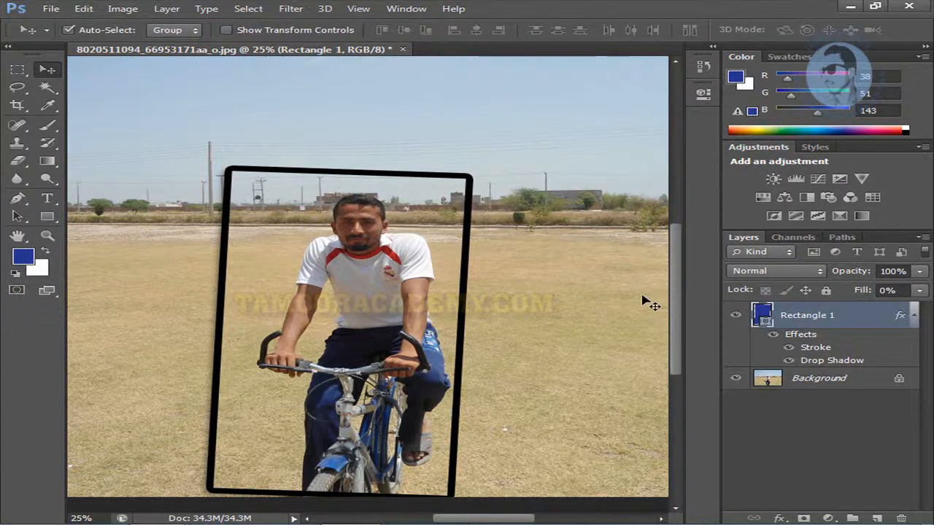
- Load the rectangle's shape as a selection and add a Black & White adjustment layer with the Default preset
{"action": "left_click", "coordinate": [763, 324], "text": "ctrl"}
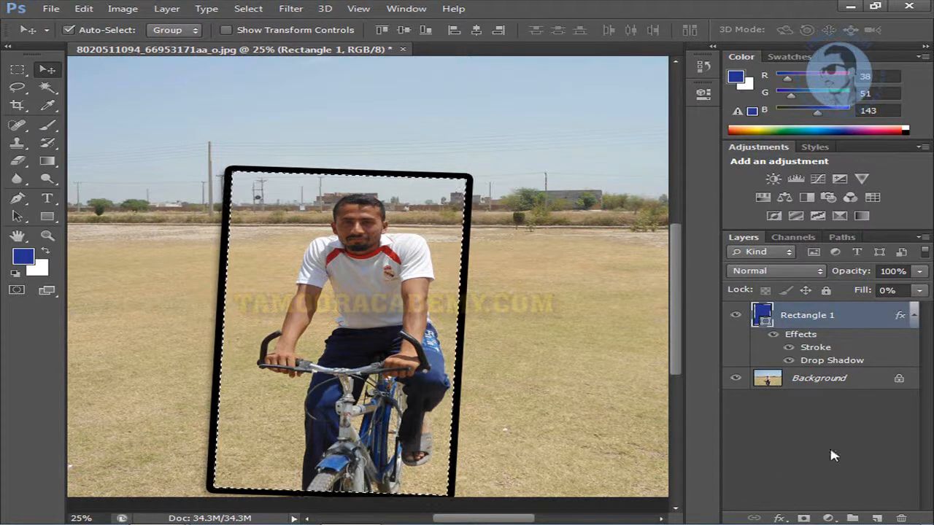
{"action": "left_click", "coordinate": [828, 517]}
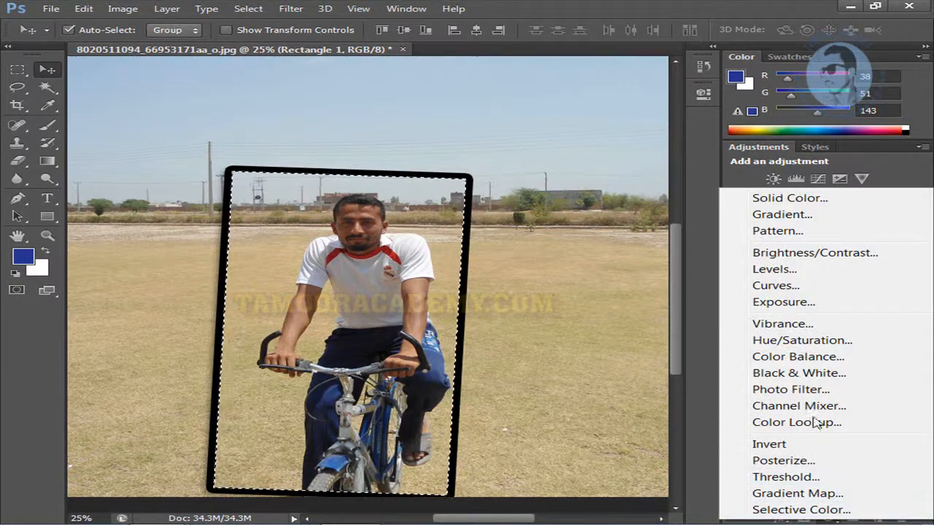
{"action": "left_click", "coordinate": [802, 372]}
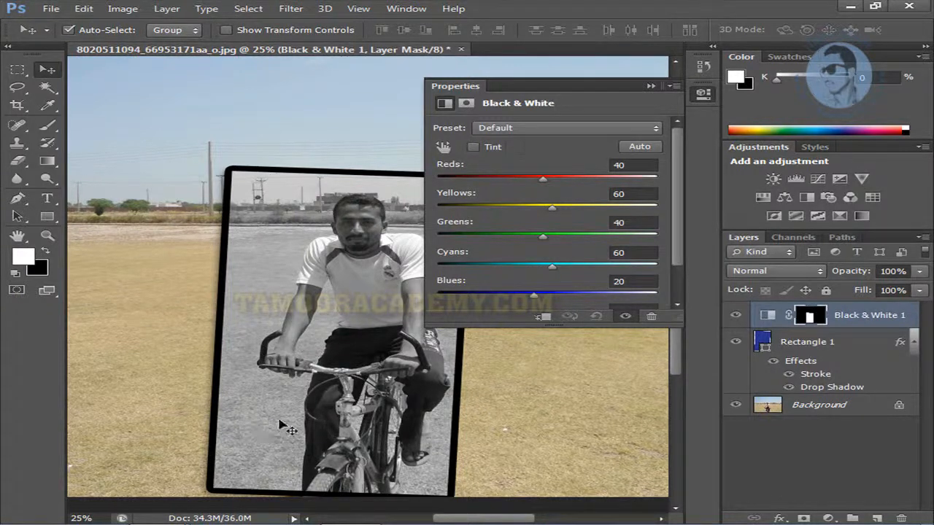
{"action": "left_click", "coordinate": [650, 86]}
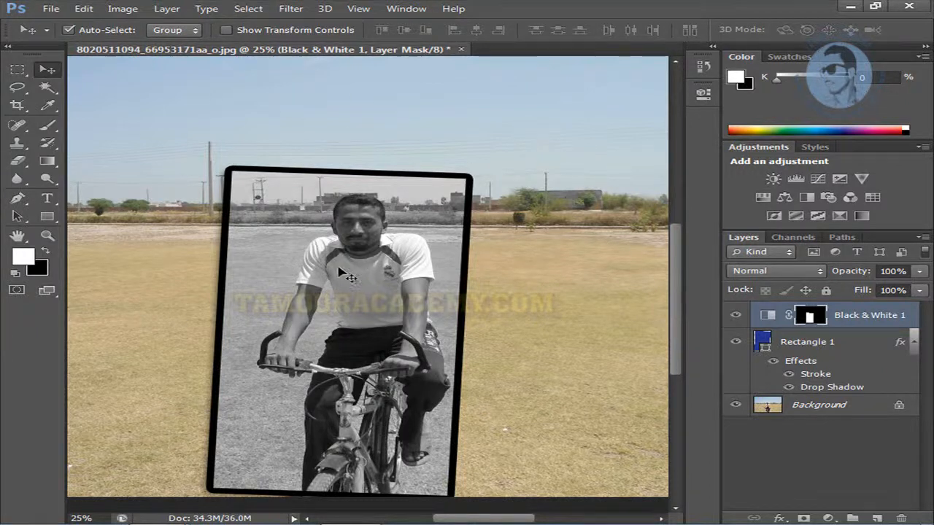
- Invert the Black & White layer's mask so that only the area outside the frame is desaturated
{"action": "double_click", "coordinate": [812, 317]}
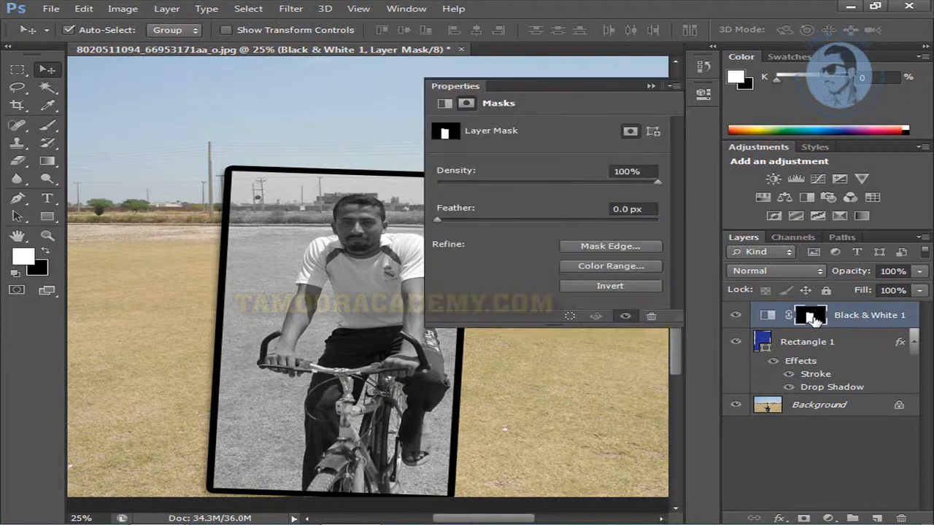
{"action": "left_click", "coordinate": [610, 287]}
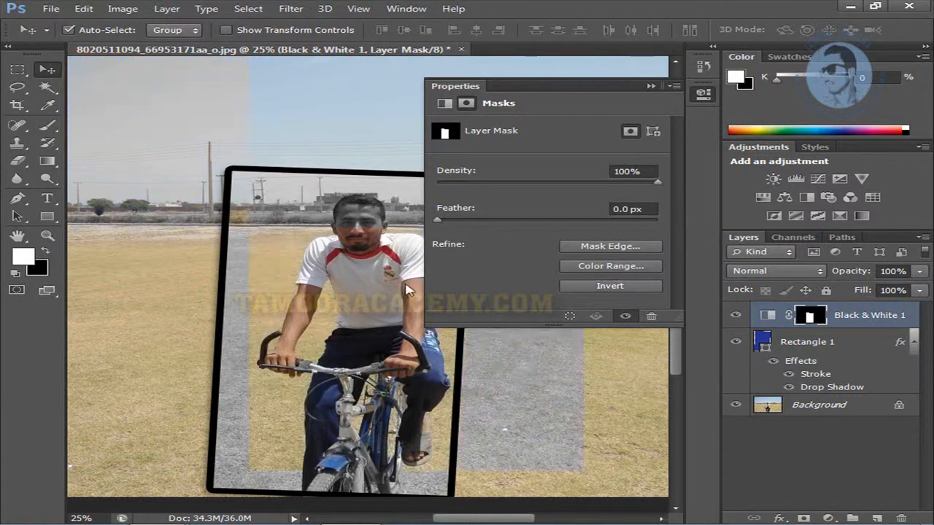
{"action": "left_click", "coordinate": [651, 86]}
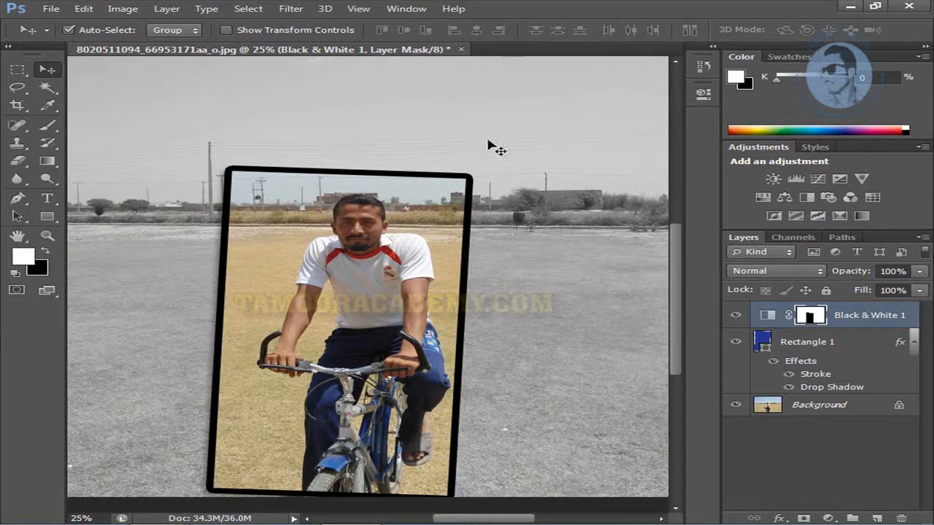
{"action": "mouse_move", "coordinate": [679, 318]}
{"action": "left_mouse_down"}
{"action": "mouse_move", "coordinate": [674, 298]}
{"action": "mouse_move", "coordinate": [674, 327]}
{"action": "left_mouse_up"}
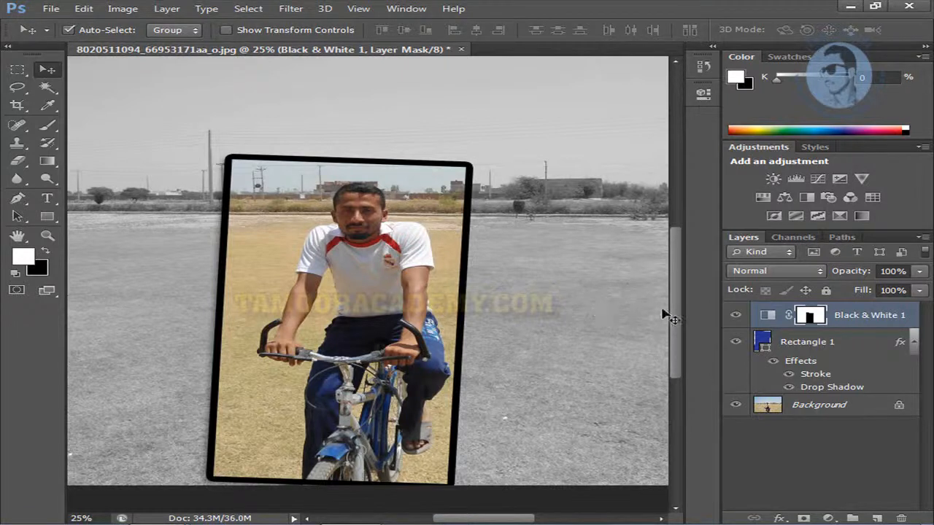
{"action": "left_click_drag", "start_coordinate": [672, 316], "coordinate": [674, 305]}
- Delete the Black & White adjustment layer and the rectangle layer, leaving only the background photo
{"action": "left_click_drag", "start_coordinate": [885, 323], "coordinate": [907, 510]}
{"action": "left_click_drag", "start_coordinate": [875, 322], "coordinate": [902, 516]}
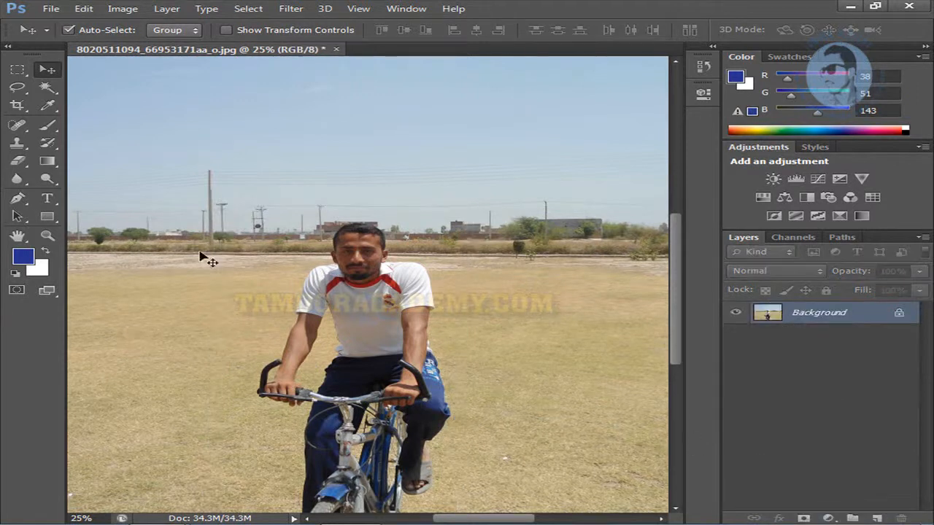
- Draw a rounded rectangle about 1976 × 612 px with a 10 px radius across the cyclist's head and chest, and shift it slightly
{"action": "left_click", "coordinate": [48, 215]}
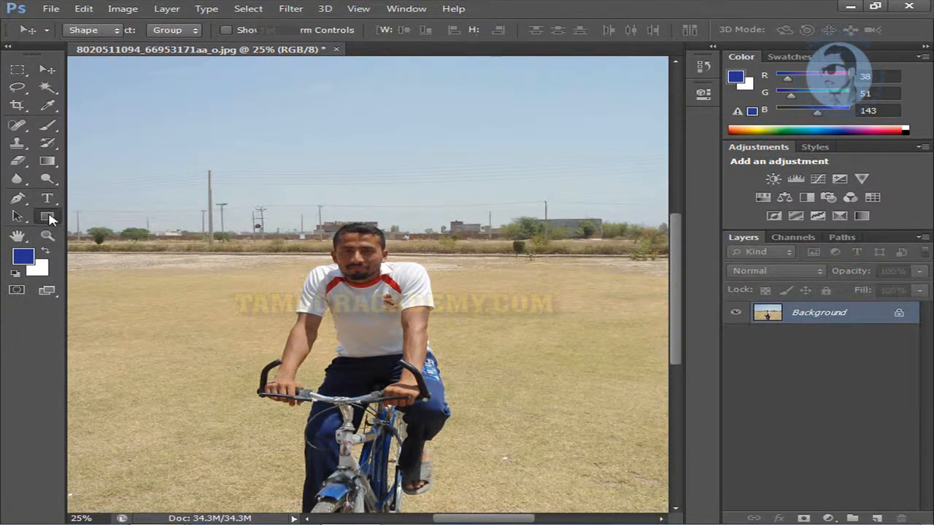
{"action": "right_click", "coordinate": [48, 215]}
{"action": "left_click", "coordinate": [117, 226]}
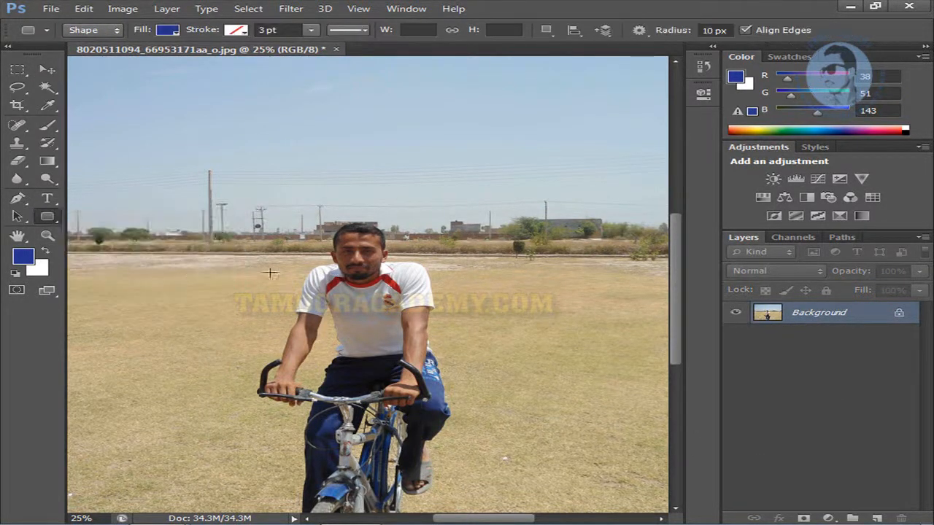
{"action": "left_click_drag", "start_coordinate": [147, 221], "coordinate": [598, 326]}
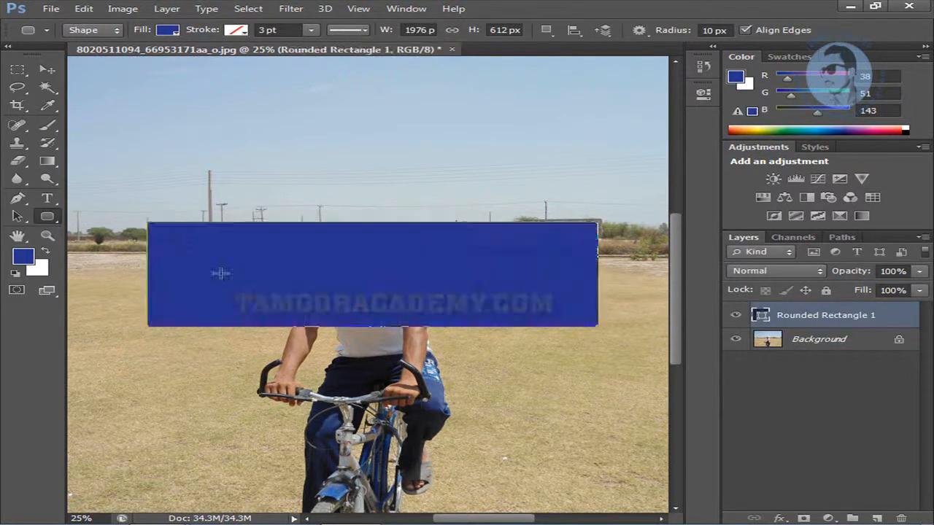
{"action": "left_click", "coordinate": [46, 69]}
{"action": "left_click_drag", "start_coordinate": [385, 276], "coordinate": [393, 272]}
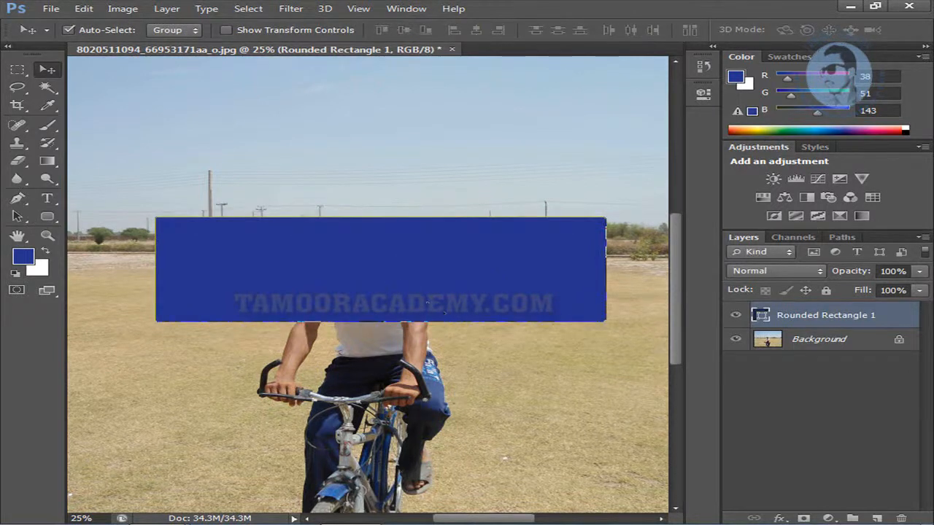
- Reduce the rounded rectangle layer's fill to 0%
{"action": "left_click_drag", "start_coordinate": [920, 291], "coordinate": [800, 485]}
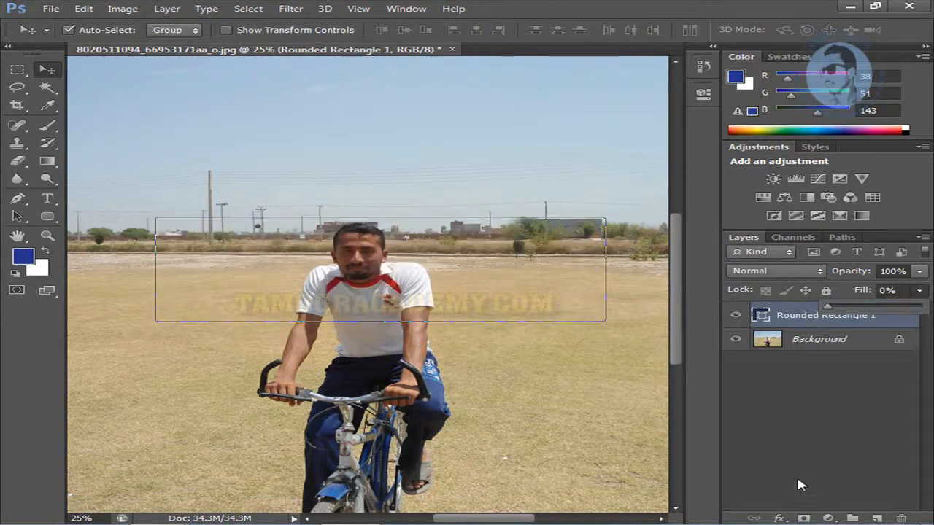
{"action": "left_click", "coordinate": [863, 432]}
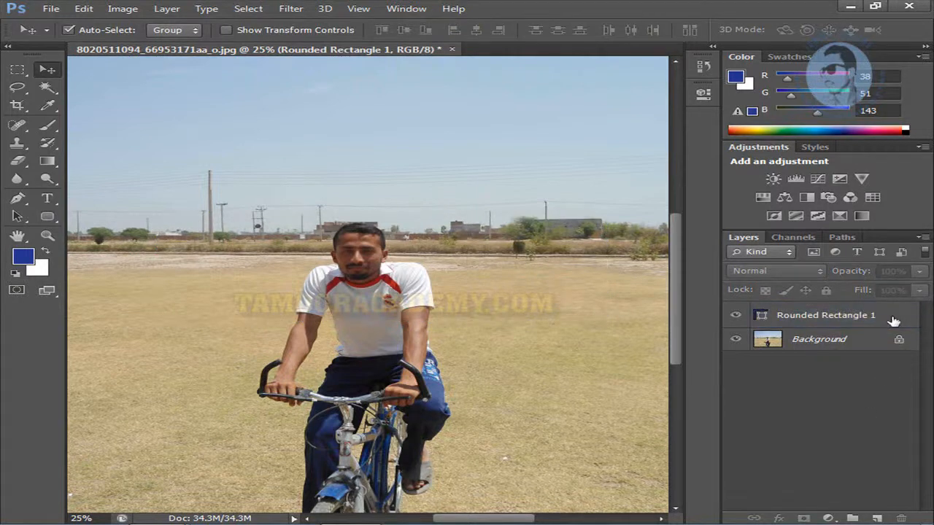
{"action": "left_click", "coordinate": [896, 320]}
{"action": "key", "text": "h"}
- Add a black 30 px outside Stroke layer style to the rounded rectangle
{"action": "double_click", "coordinate": [897, 315]}
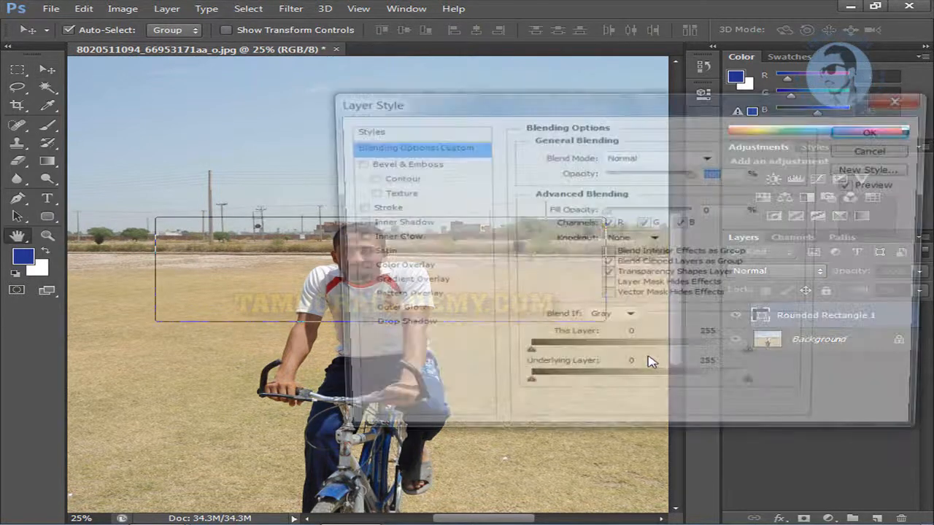
{"action": "left_click", "coordinate": [375, 208]}
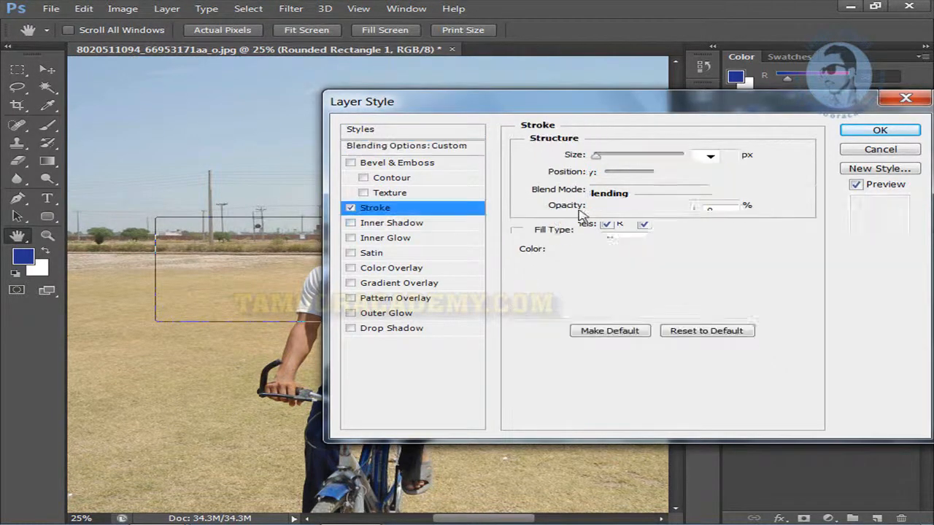
{"action": "left_click_drag", "start_coordinate": [637, 156], "coordinate": [611, 157]}
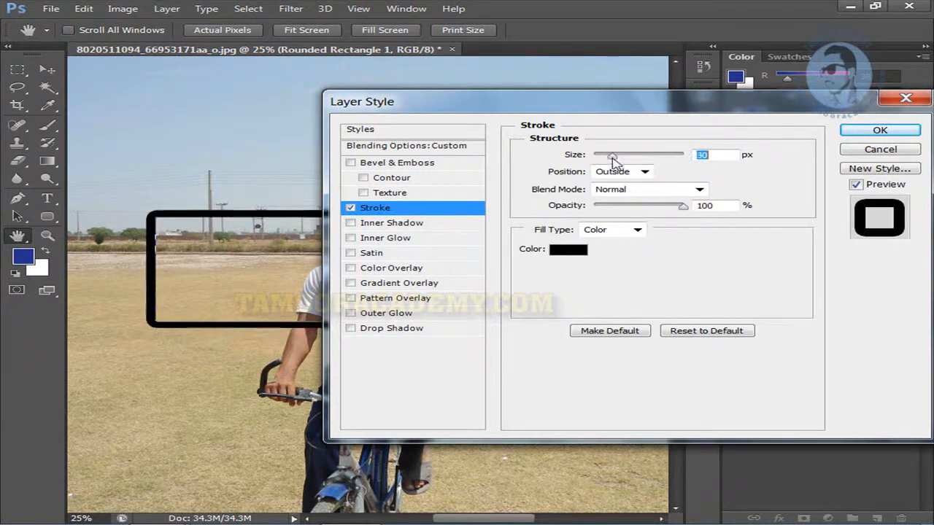
- Enable Drop Shadow and Outer Glow for the rounded rectangle, setting the glow to 33% opacity and 13% noise
{"action": "left_click", "coordinate": [386, 329]}
{"action": "left_click", "coordinate": [393, 313]}
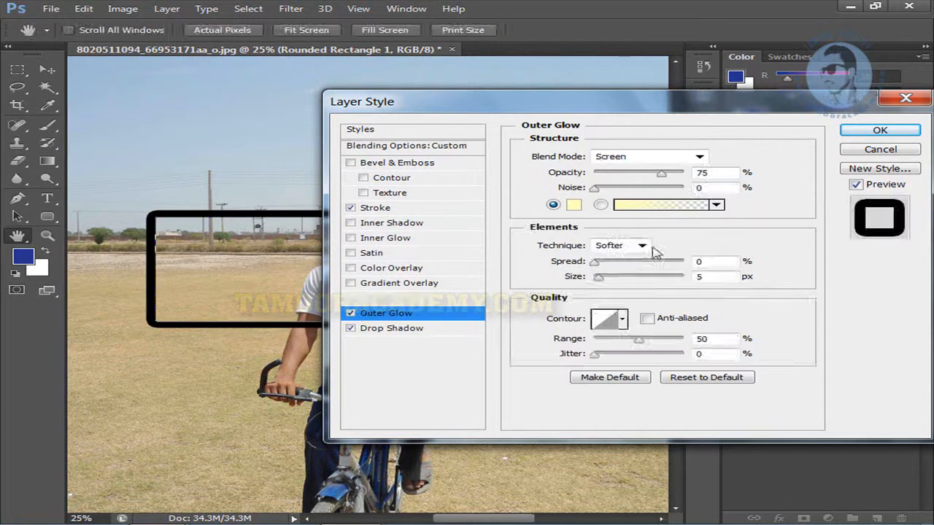
{"action": "left_click_drag", "start_coordinate": [660, 174], "coordinate": [624, 174]}
{"action": "left_click_drag", "start_coordinate": [594, 189], "coordinate": [606, 189]}
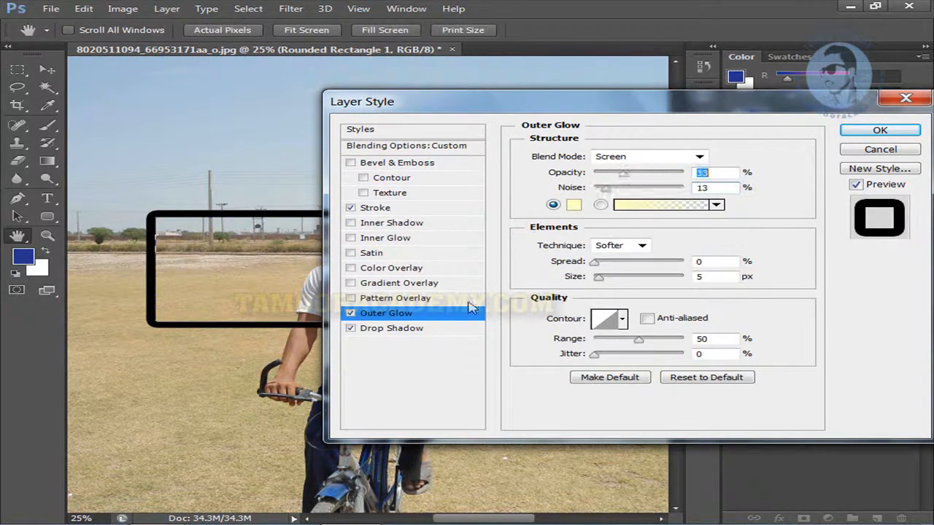
- Adjust the rounded rectangle's Drop Shadow settings to strengthen the shadow around the frame and apply the layer style
{"action": "left_click", "coordinate": [401, 329]}
{"action": "left_click", "coordinate": [607, 229]}
{"action": "left_click", "coordinate": [631, 214]}
{"action": "left_click", "coordinate": [632, 244]}
{"action": "left_click", "coordinate": [631, 230]}
{"action": "left_click", "coordinate": [880, 130]}
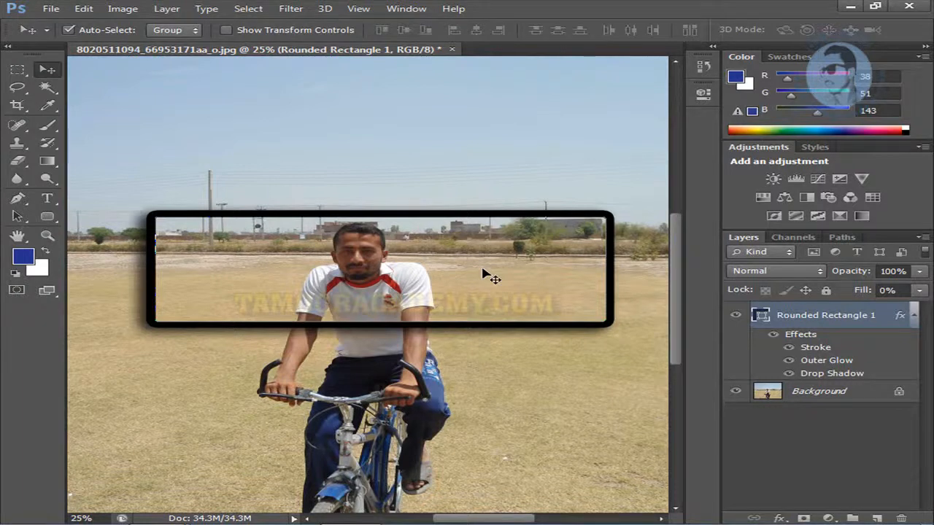
- Place a copy of the frame below the original, over the bicycle, and reselect the original frame
{"action": "left_click_drag", "start_coordinate": [467, 282], "coordinate": [471, 443]}
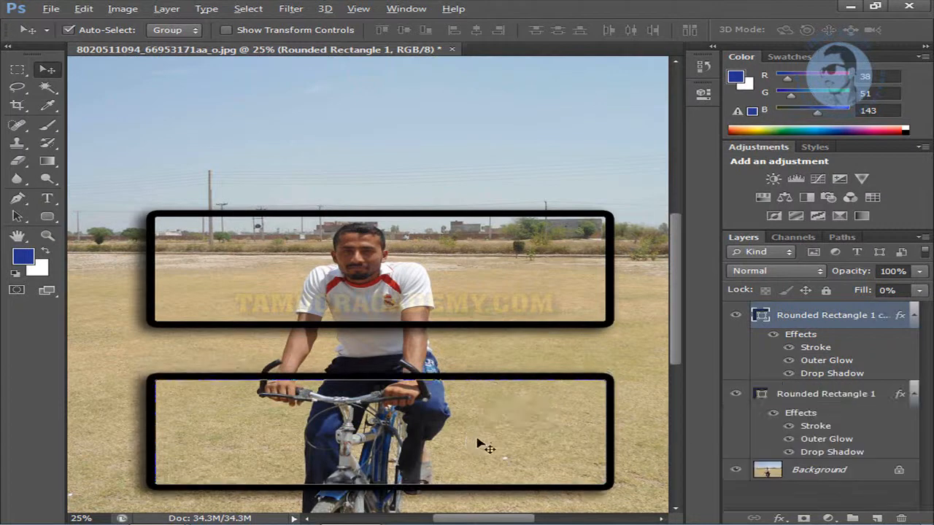
{"action": "left_click", "coordinate": [467, 276]}
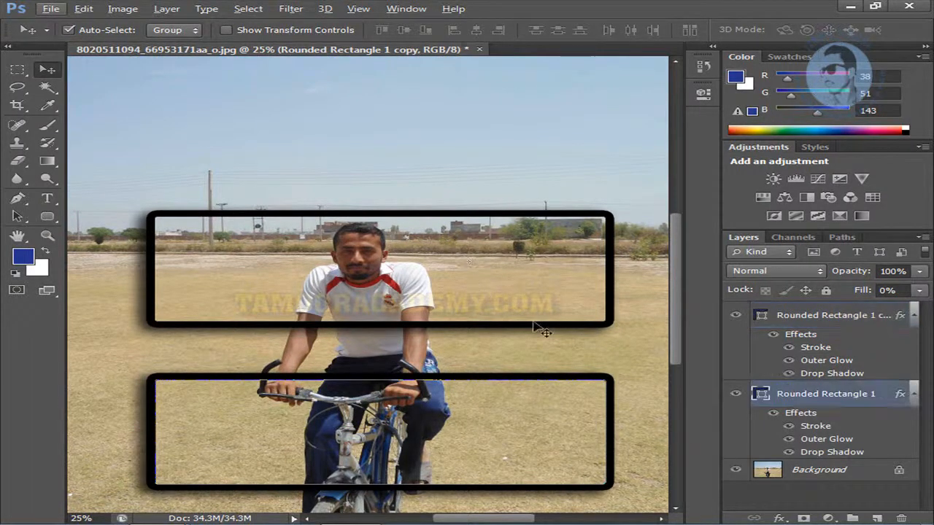
- Load the upper frame's shape as a selection and add a Black & White adjustment layer with the Default preset
{"action": "left_click", "coordinate": [761, 396], "text": "ctrl"}
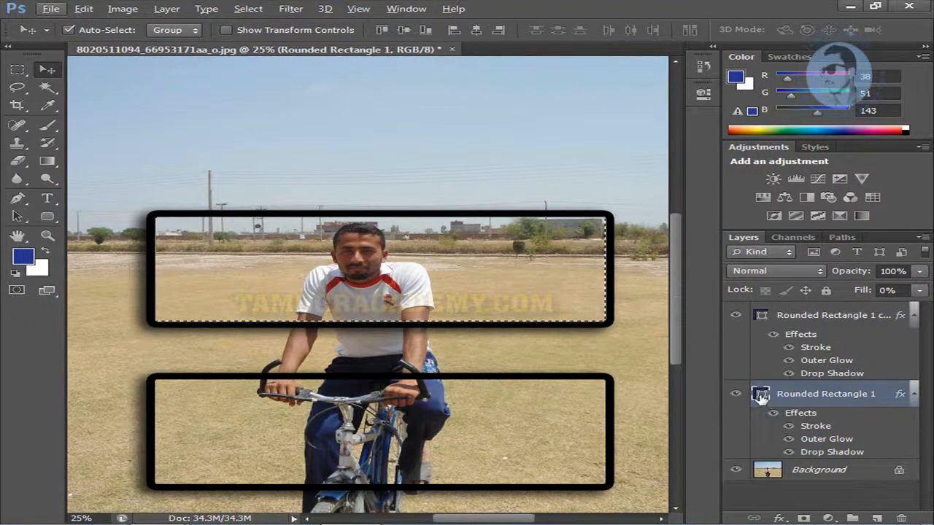
{"action": "left_click", "coordinate": [829, 518]}
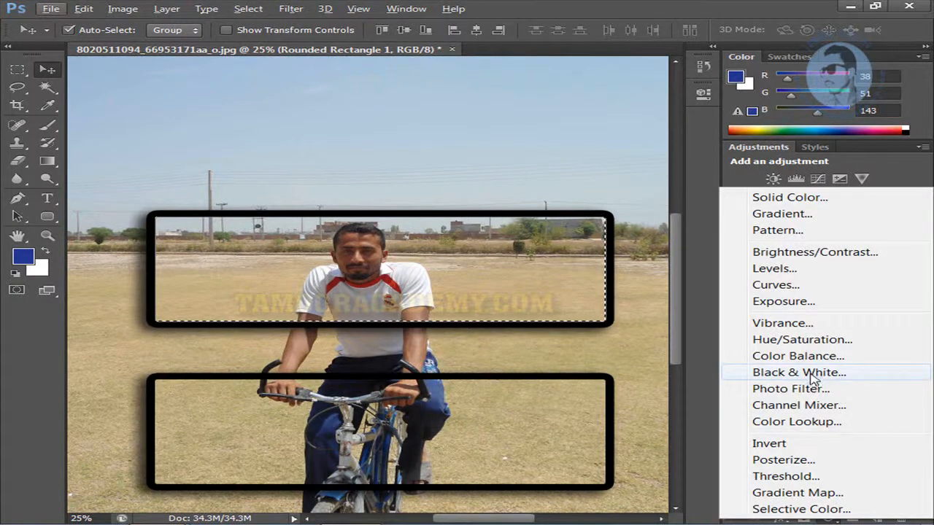
{"action": "left_click", "coordinate": [811, 373]}
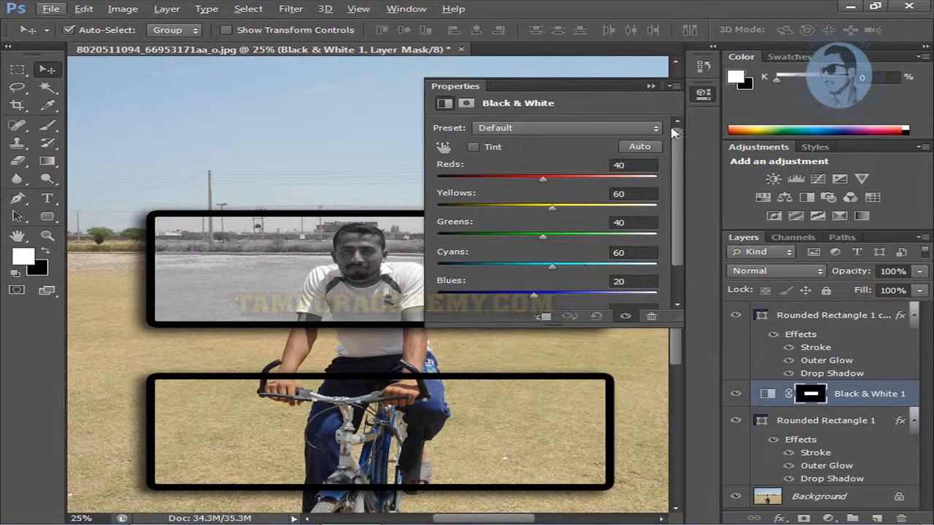
{"action": "left_click", "coordinate": [652, 87]}
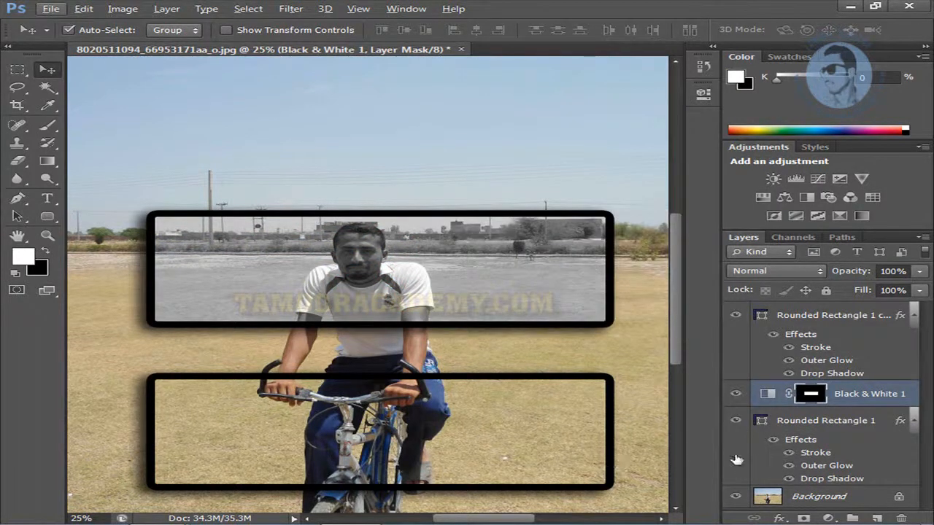
- Load the lower frame's shape as a selection and tint it with a Hue/Saturation adjustment layer using Colorize and hue 189
{"action": "left_click", "coordinate": [763, 321], "text": "ctrl"}
{"action": "left_click", "coordinate": [763, 327]}
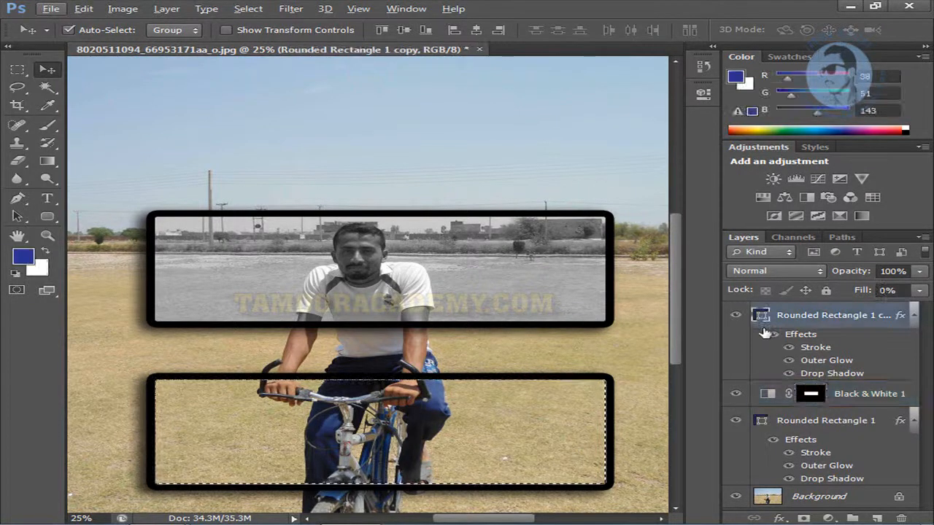
{"action": "left_click", "coordinate": [828, 518]}
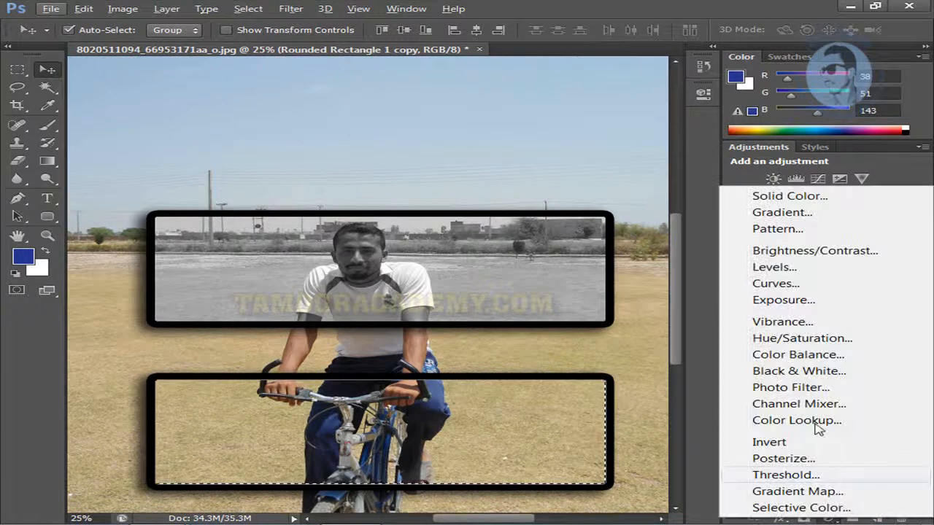
{"action": "left_click", "coordinate": [810, 339]}
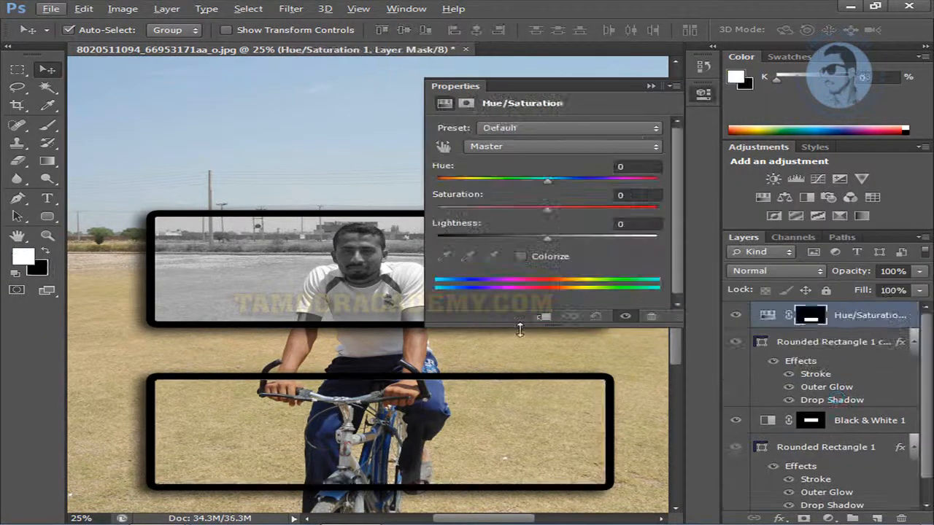
{"action": "left_click", "coordinate": [521, 257]}
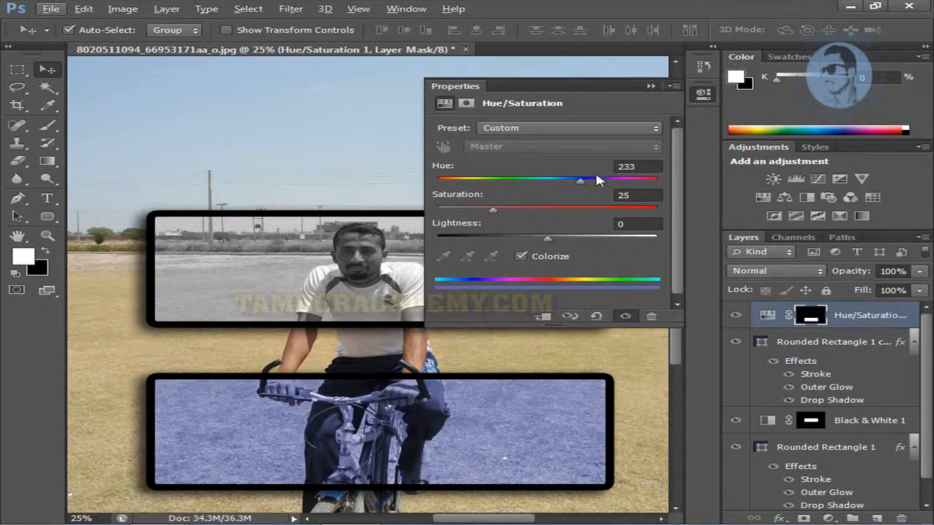
{"action": "left_click_drag", "start_coordinate": [586, 181], "coordinate": [556, 209]}
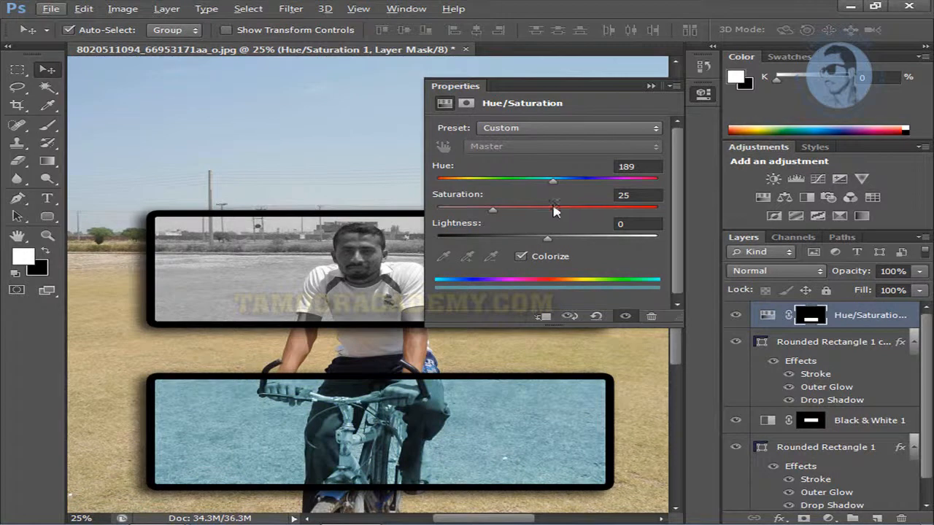
{"action": "left_click", "coordinate": [650, 87]}
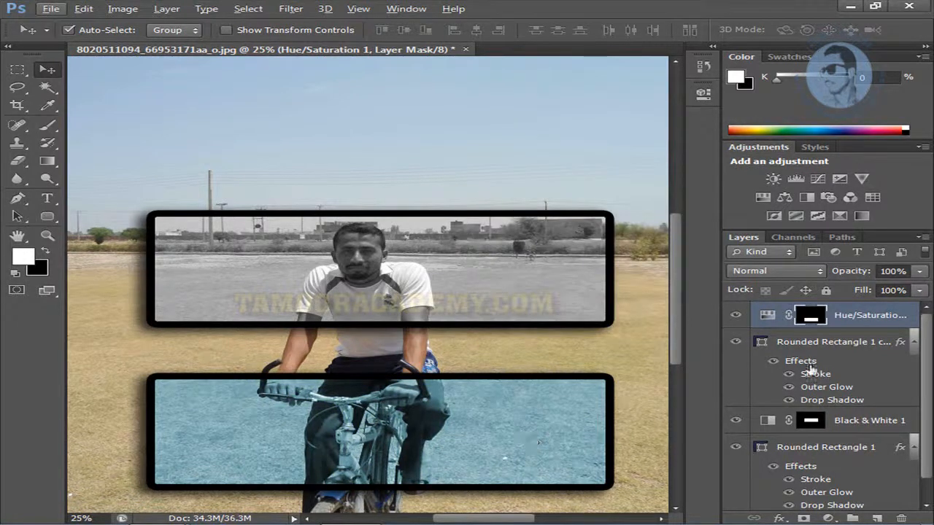
- Duplicate the Hue/Saturation layer upward between the two frames and rotate the copy's mask counterclockwise into a diagonal band
{"action": "left_click", "coordinate": [808, 343]}
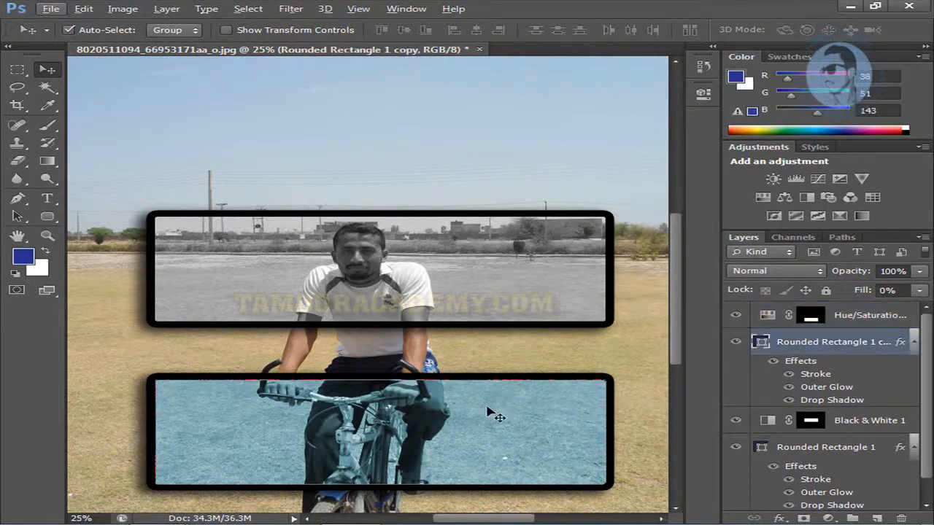
{"action": "left_click_drag", "start_coordinate": [480, 421], "coordinate": [487, 322]}
{"action": "key", "text": "ctrl+t"}
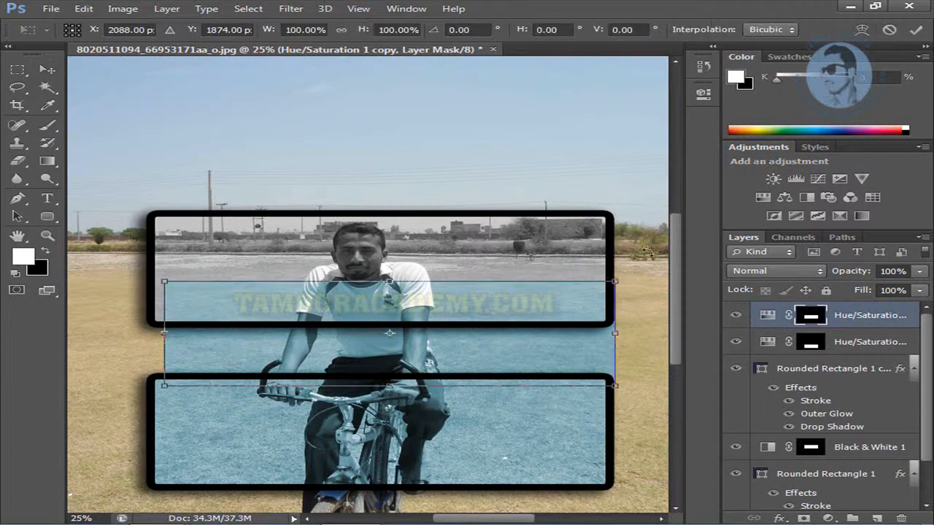
{"action": "left_click_drag", "start_coordinate": [624, 307], "coordinate": [555, 162]}
{"action": "key", "text": "Return"}
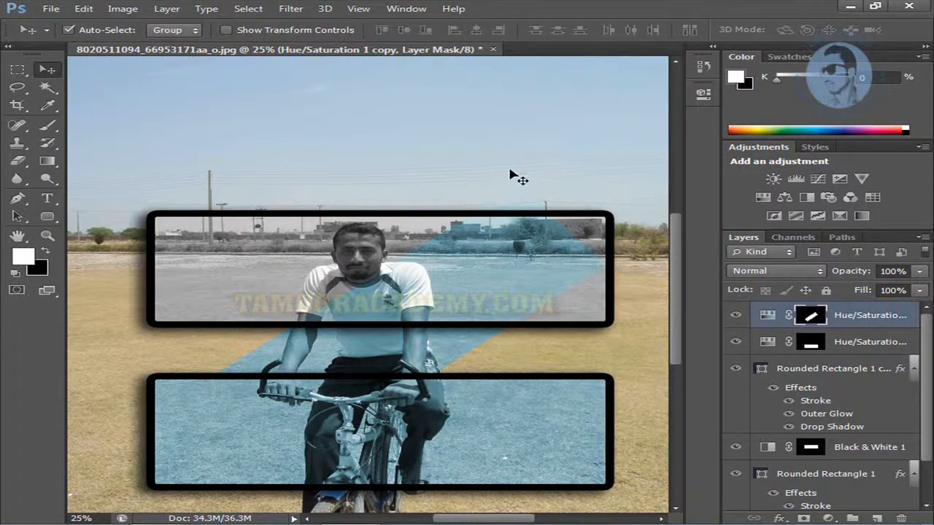